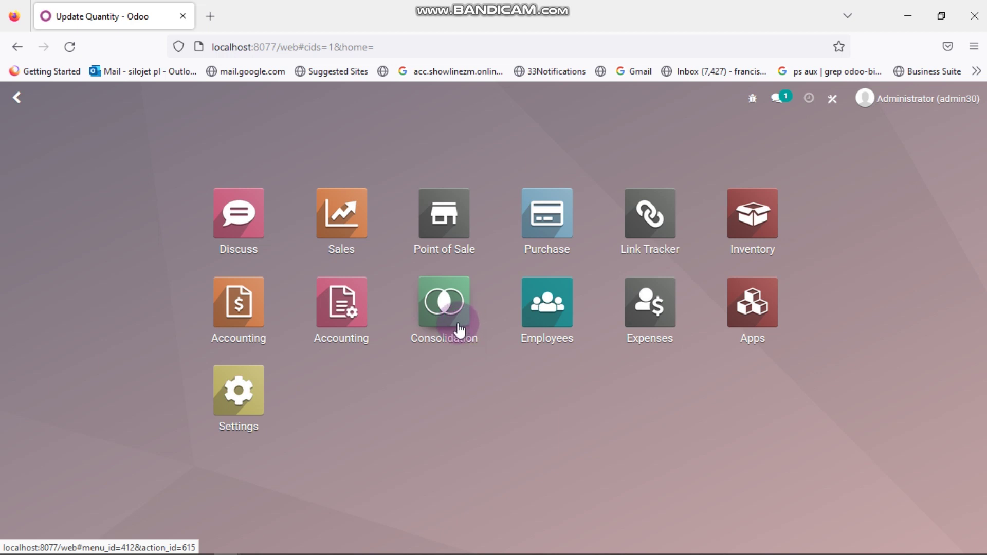
# Open the Sales app to list quotations S00001 through S00007.
pyautogui.click(344, 225)
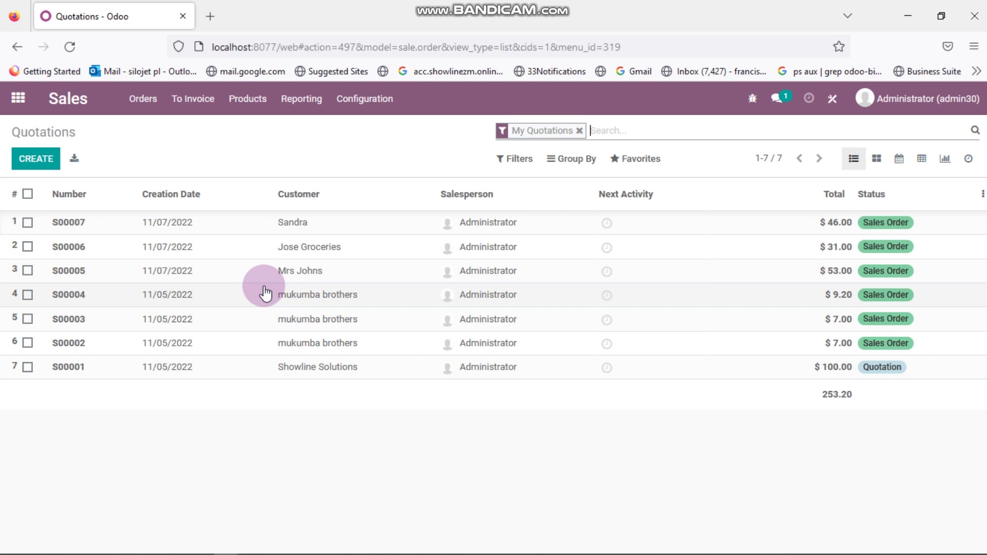
# Start a new quotation and enter 'SPAR GWERU' as the customer, correcting its capitalisation.
pyautogui.click(34, 160)
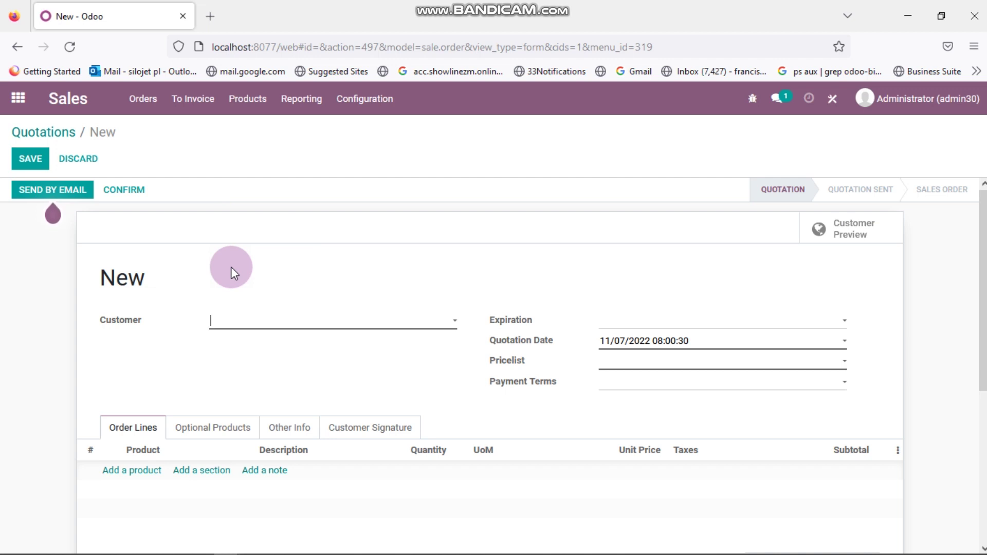
pyautogui.write('SPar')
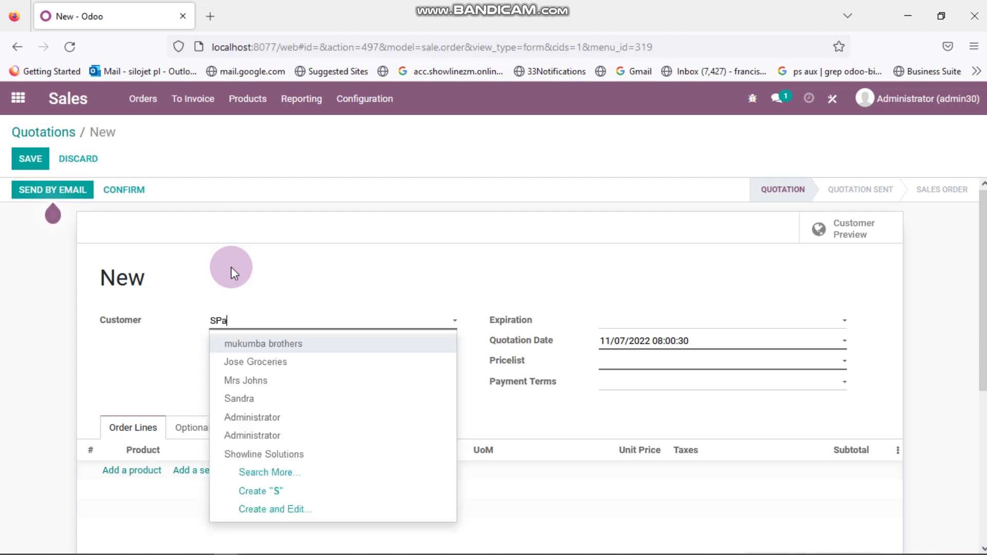
pyautogui.press('BackSpace')
pyautogui.press('BackSpace')
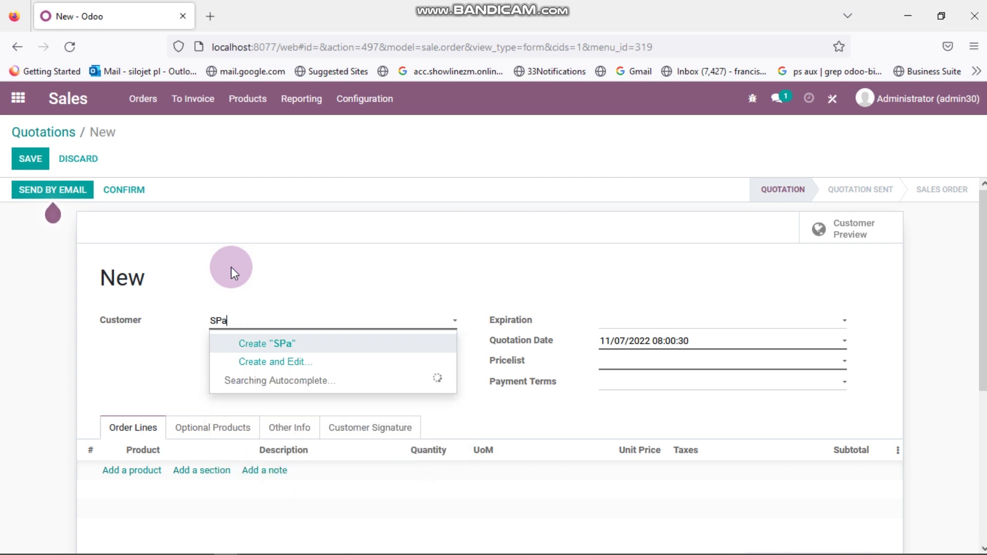
pyautogui.write('AR')
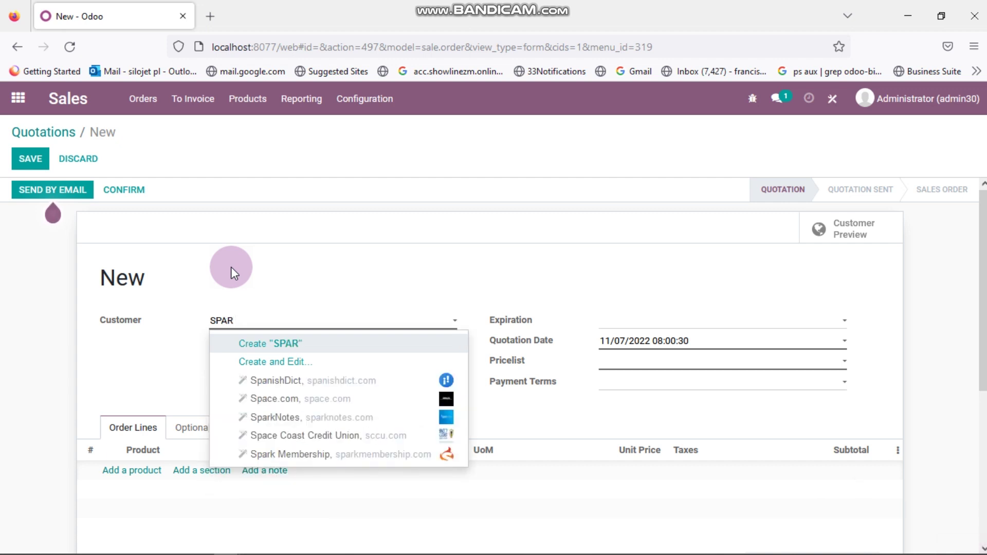
pyautogui.write(' gWERU')
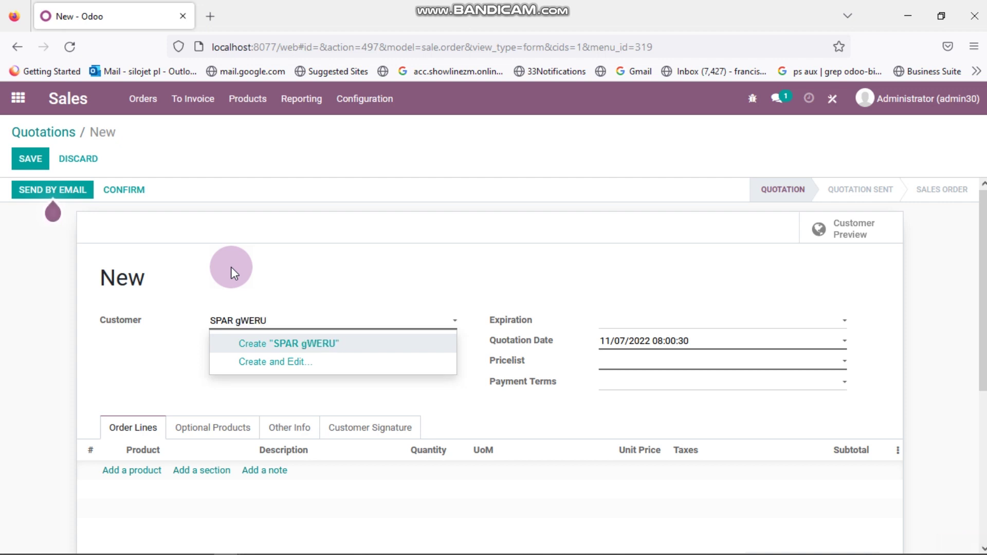
pyautogui.press('Left')
pyautogui.press('Left')
pyautogui.press('Left')
pyautogui.press('Left')
pyautogui.press('BackSpace')
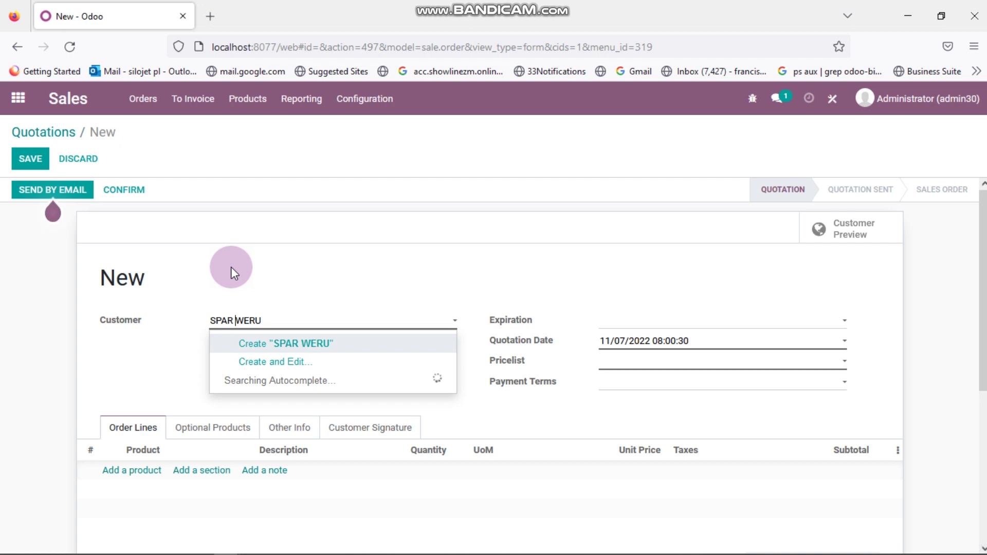
pyautogui.write('G')
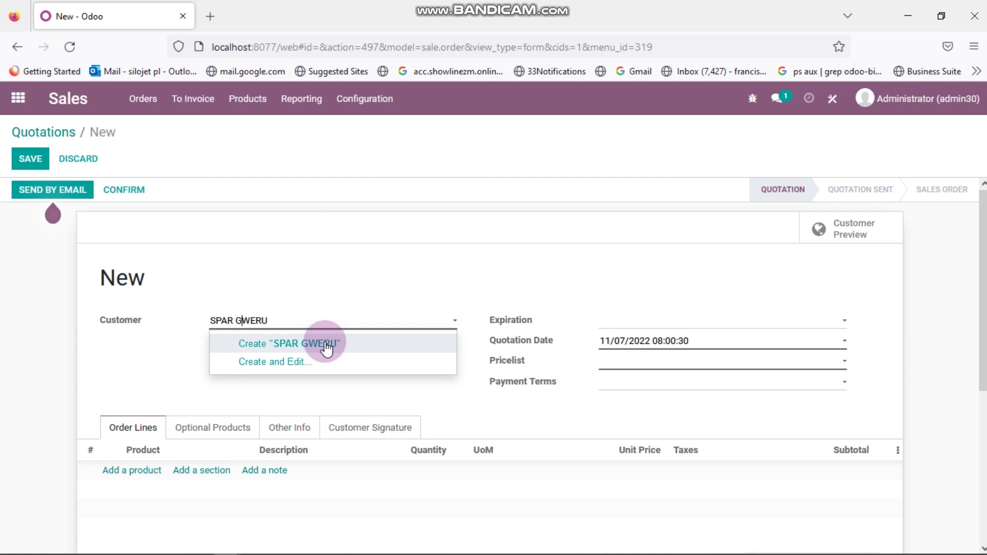
# Create SPAR GWERU as the customer and set the expiration date to 11/07/2022.
pyautogui.click(327, 349)
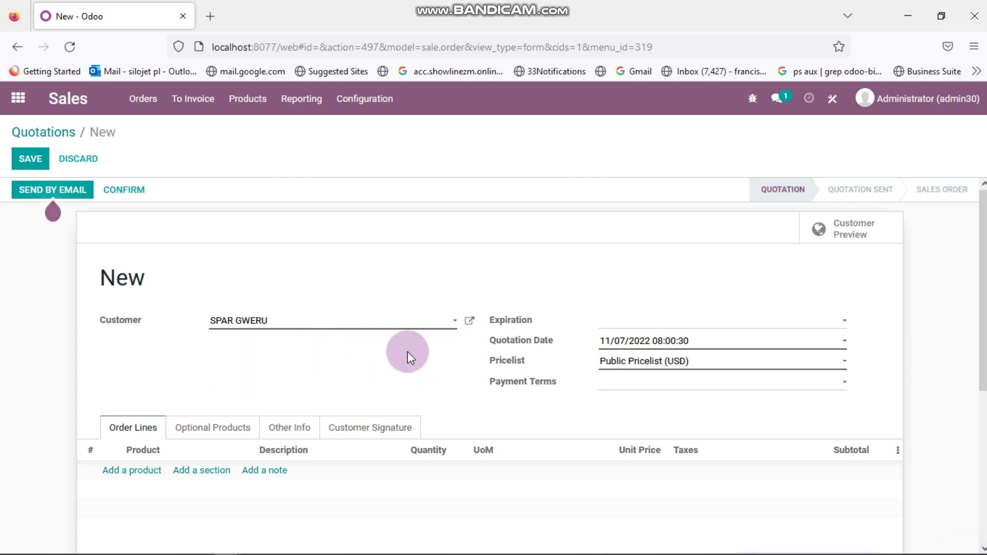
pyautogui.click(621, 321)
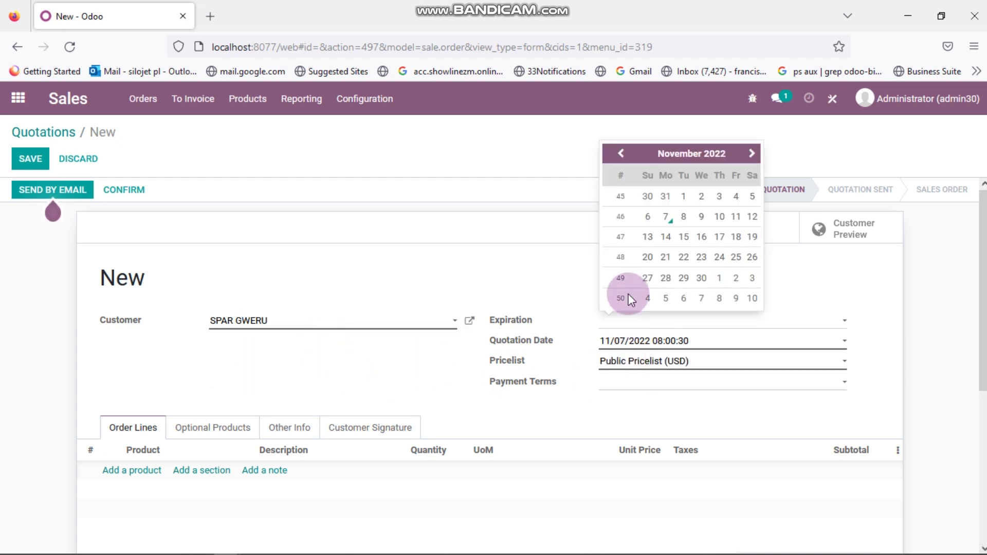
pyautogui.click(667, 218)
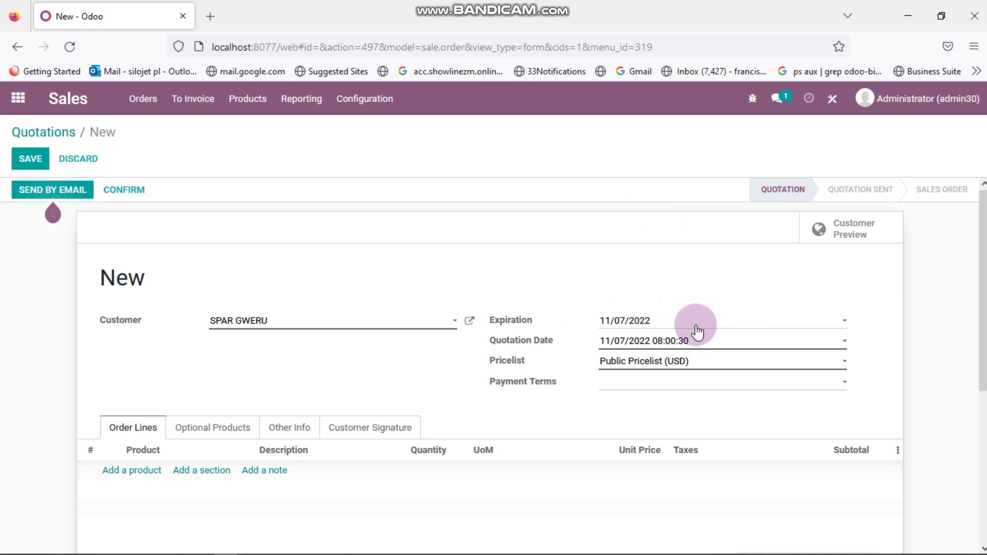
# Add an order line of 5 Dendairy Milk (1x10) at a unit price of 8.00.
pyautogui.click(141, 471)
pyautogui.write('D')
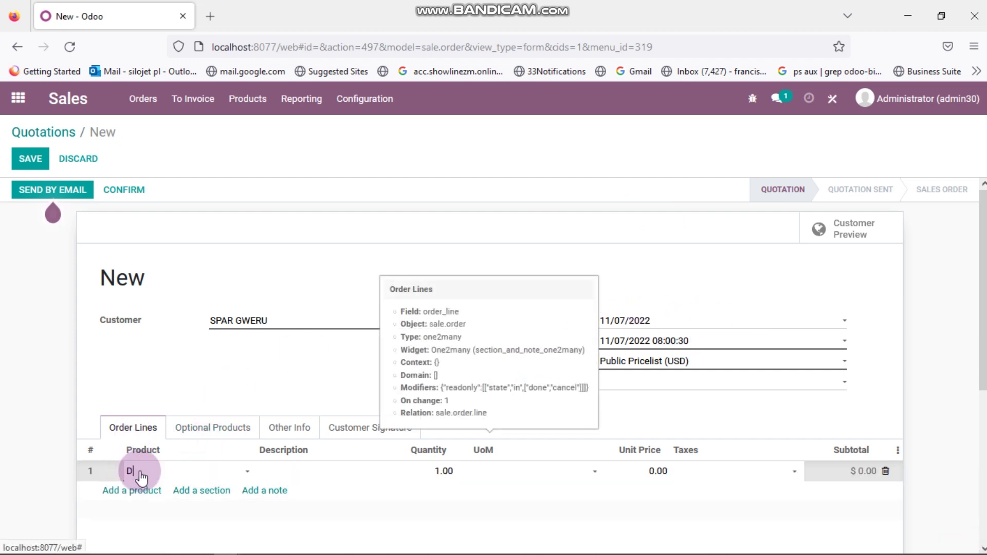
pyautogui.write('EN')
pyautogui.click(180, 493)
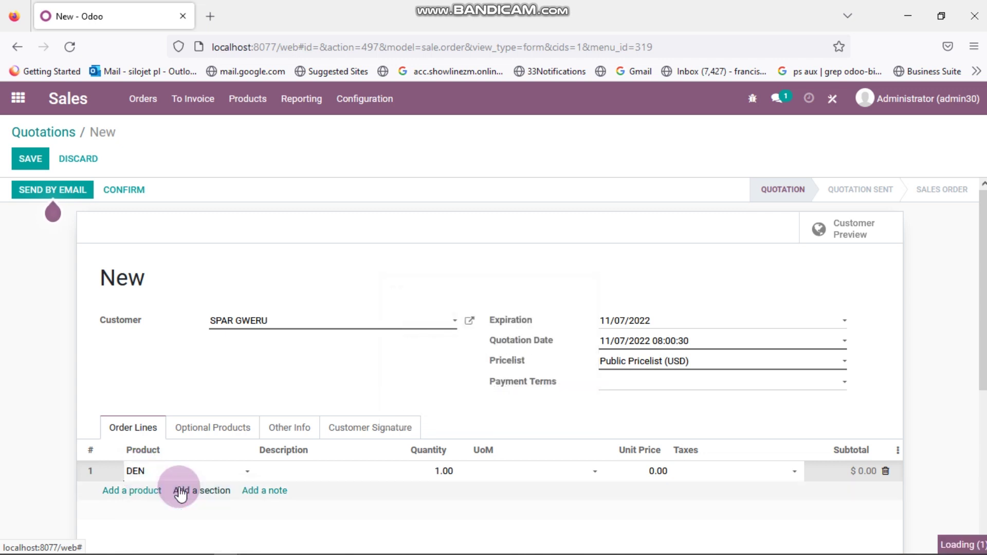
pyautogui.click(428, 469)
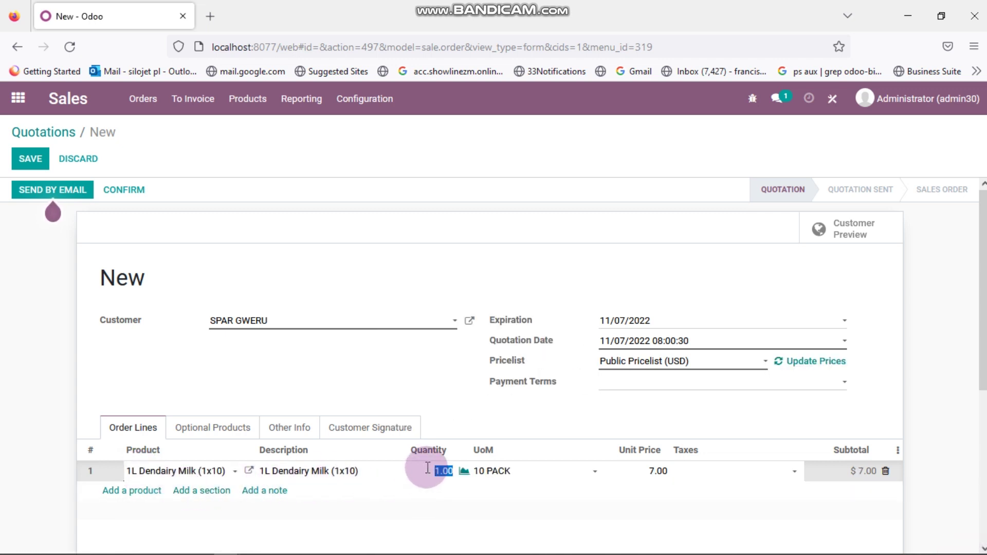
pyautogui.write('5')
pyautogui.click(646, 472)
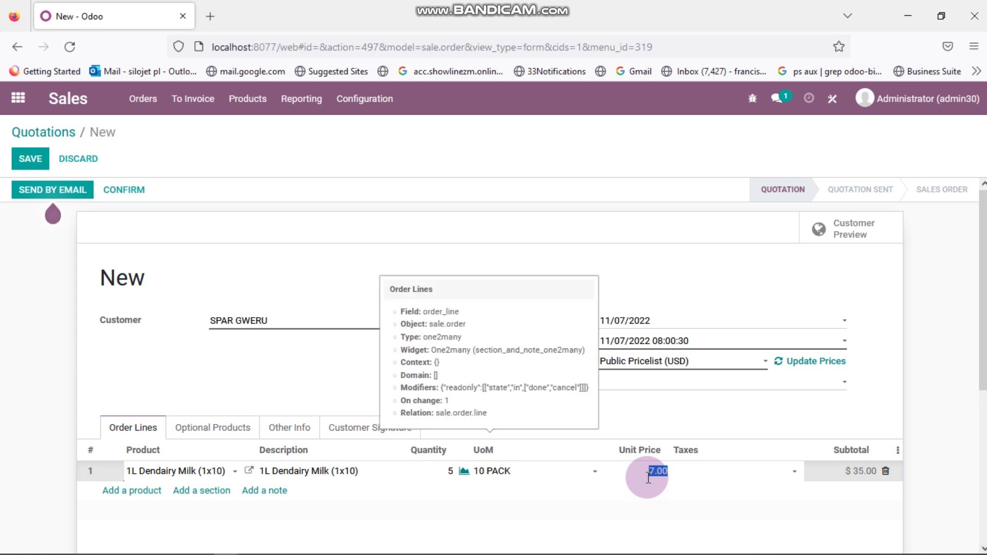
pyautogui.click(716, 530)
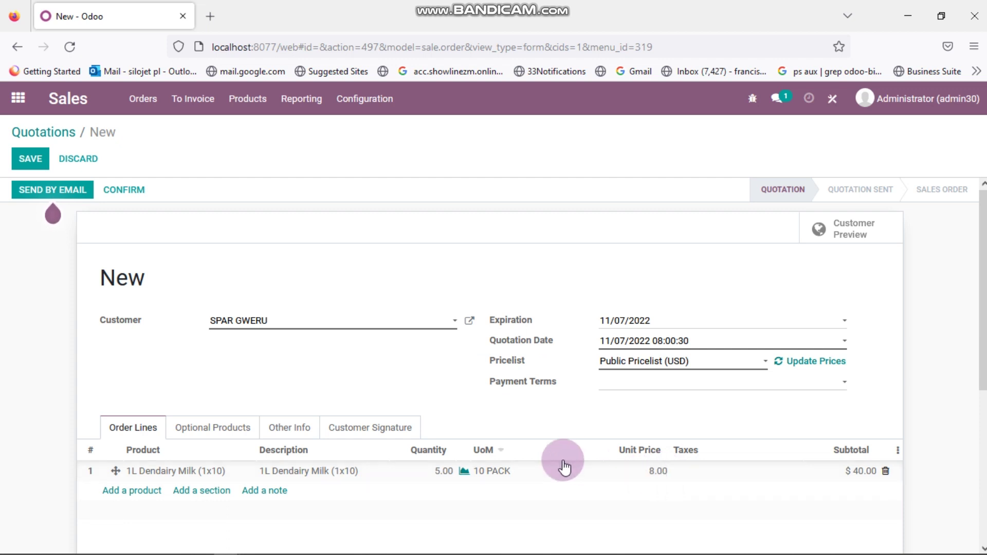
# Add a second order line of 4 MAAS MILK 1L packs.
pyautogui.scroll(-1, 514, 458)
pyautogui.click(127, 428)
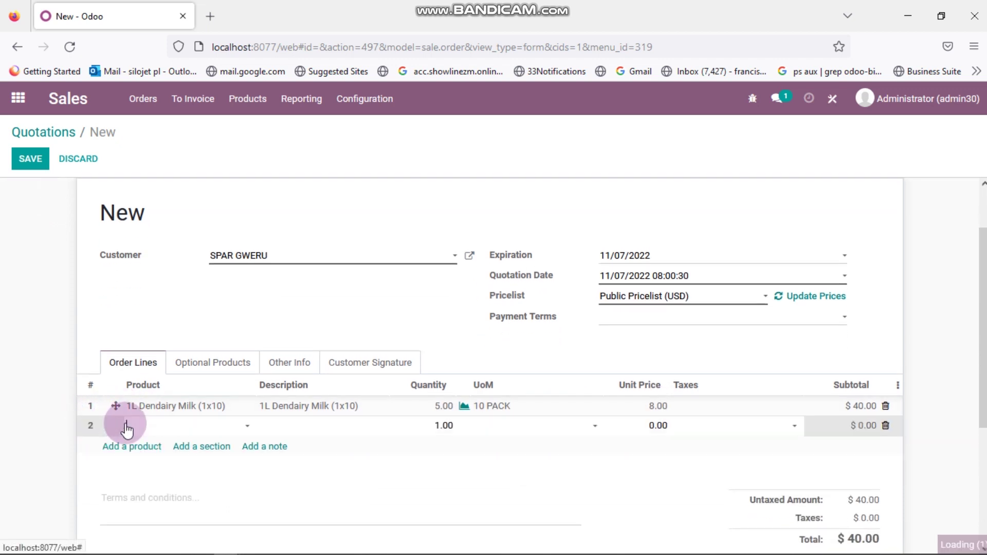
pyautogui.write('MAAS')
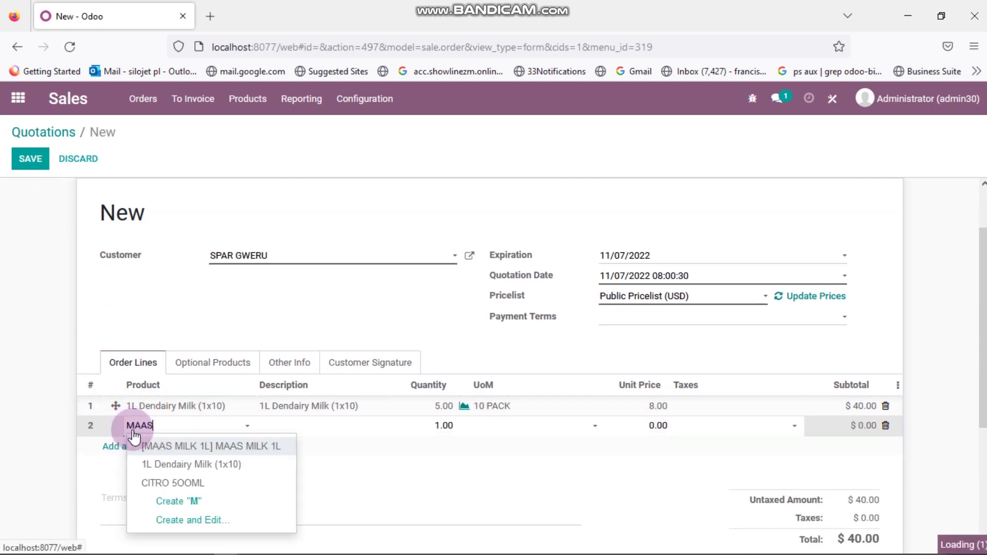
pyautogui.click(155, 455)
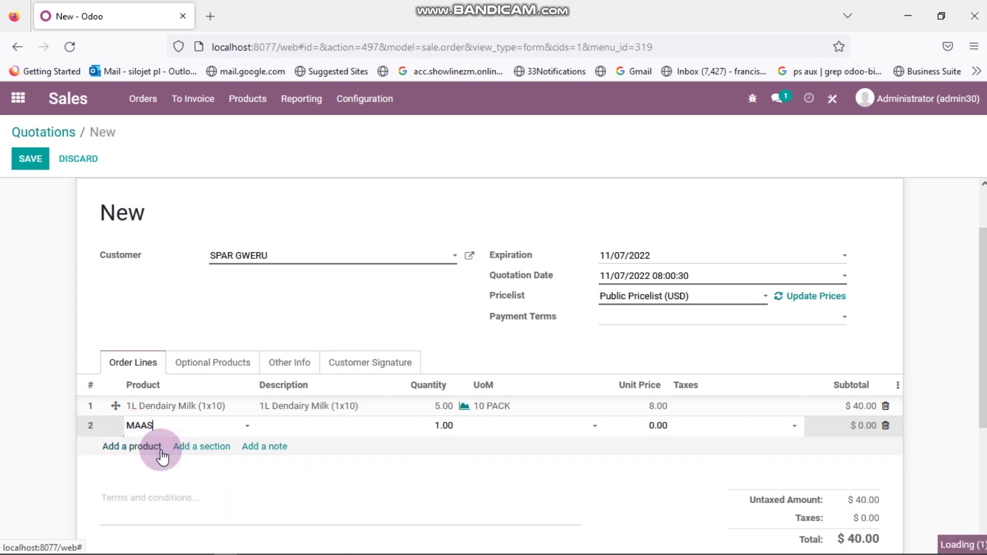
pyautogui.click(434, 427)
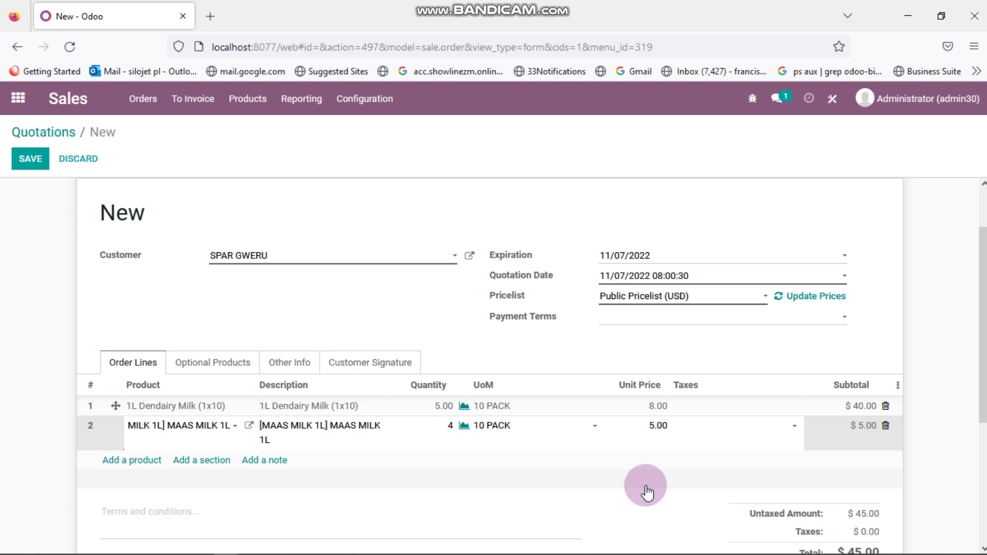
pyautogui.click(597, 478)
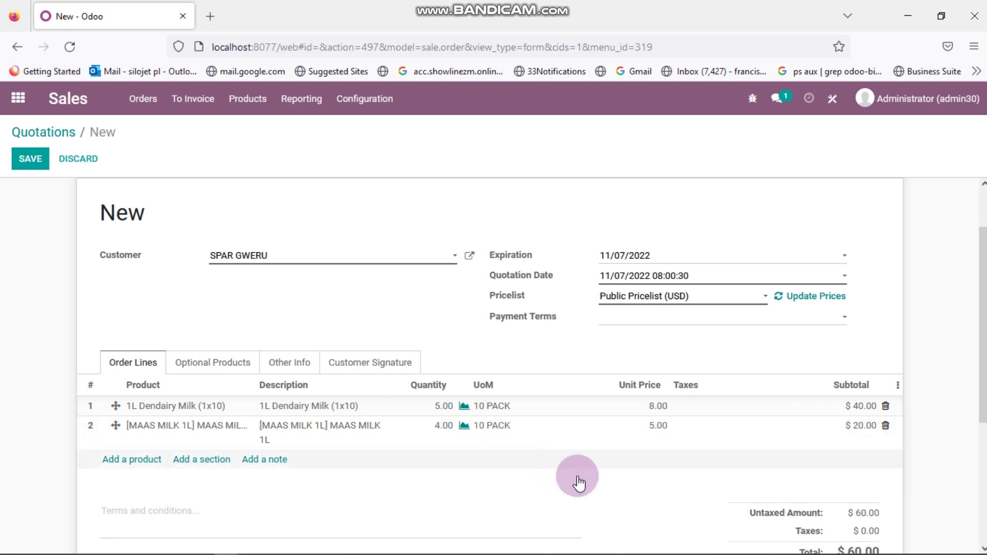
pyautogui.scroll(-3, 657, 494)
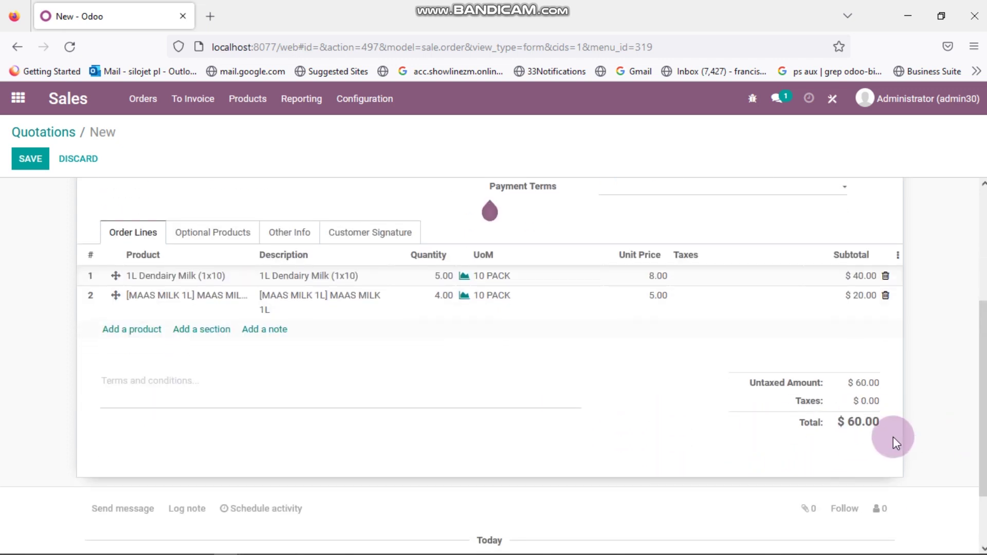
pyautogui.scroll(4, 838, 449)
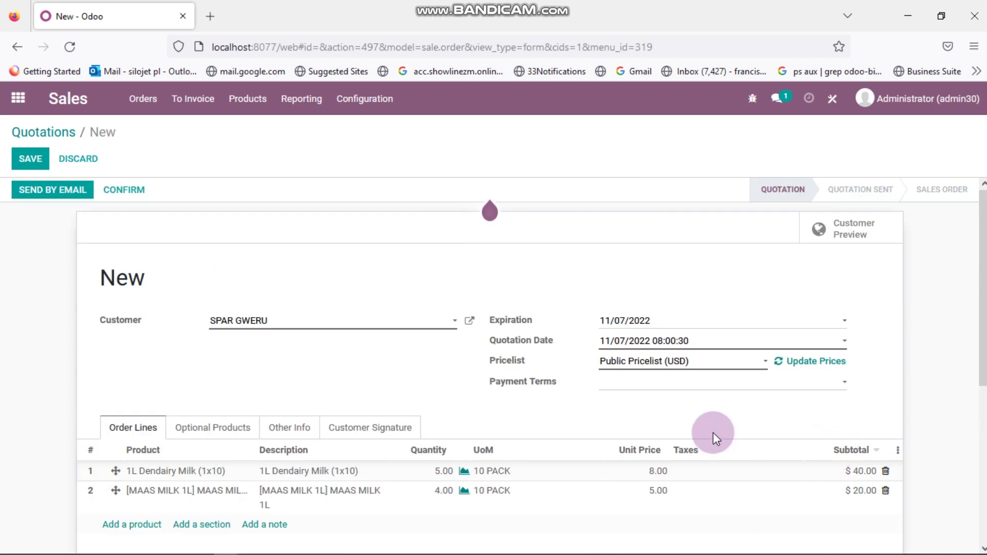
# Confirm quotation S00008 and validate delivery Harar/OUT/00007 as an immediate transfer.
pyautogui.click(125, 191)
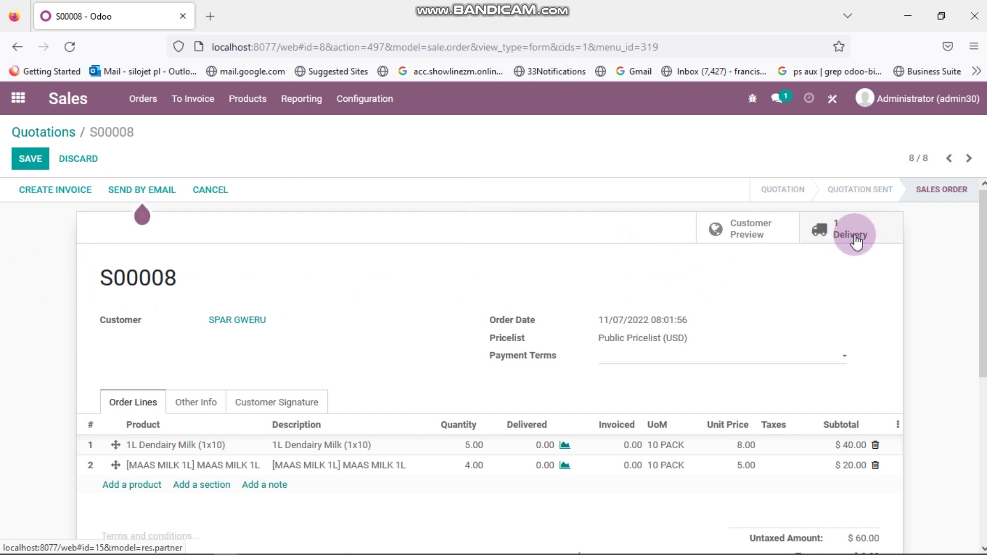
pyautogui.click(848, 243)
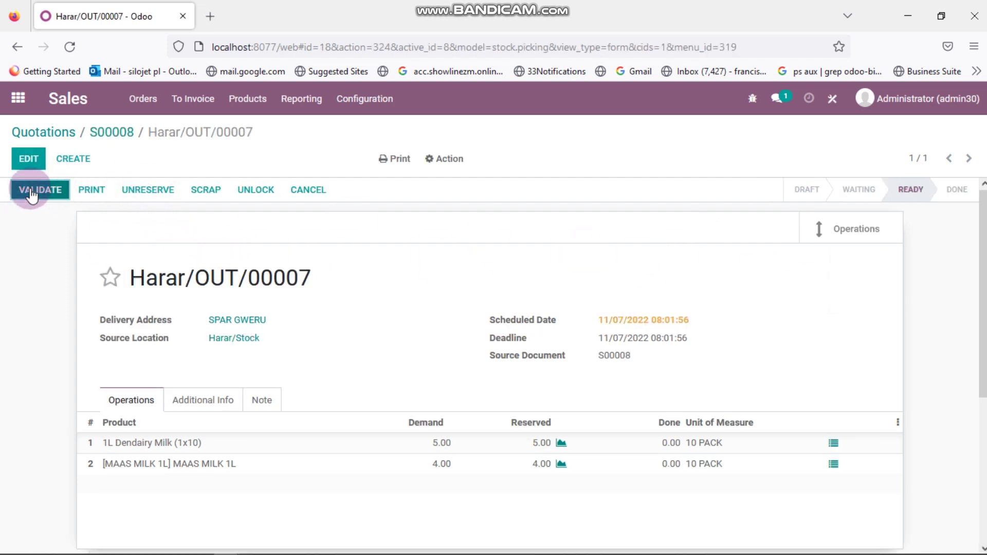
pyautogui.click(31, 193)
pyautogui.click(179, 228)
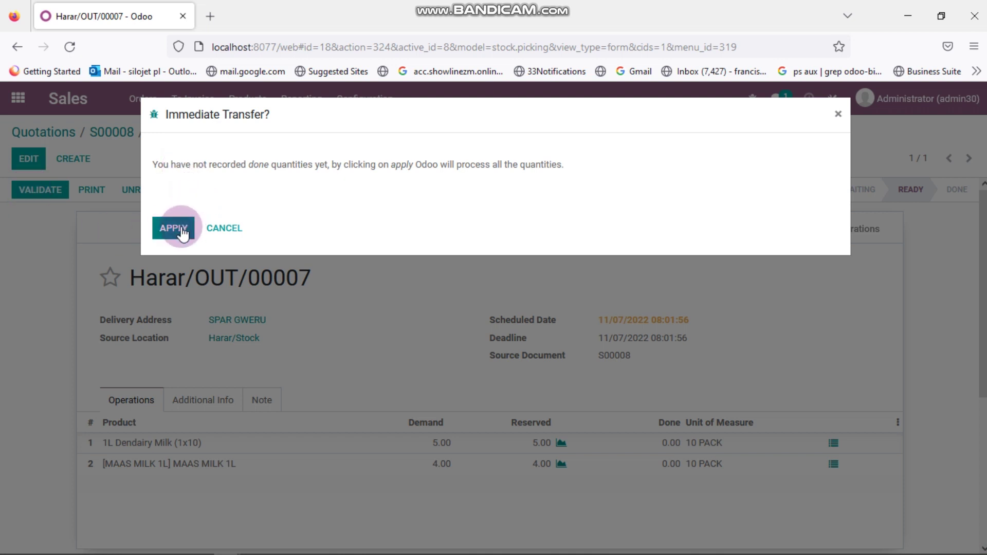
pyautogui.click(181, 228)
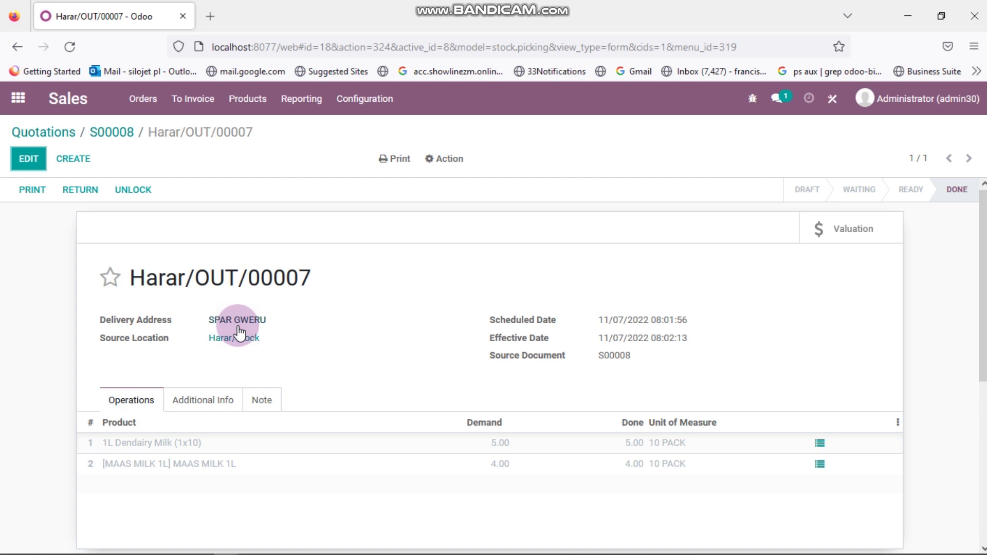
# Back on order S00008, create a regular invoice for the delivered quantities.
pyautogui.click(109, 136)
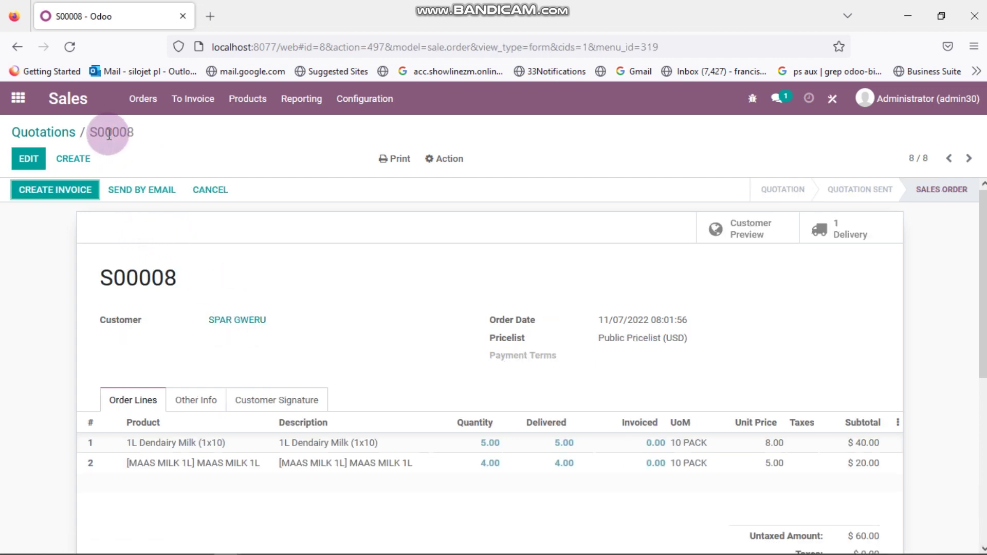
pyautogui.click(70, 195)
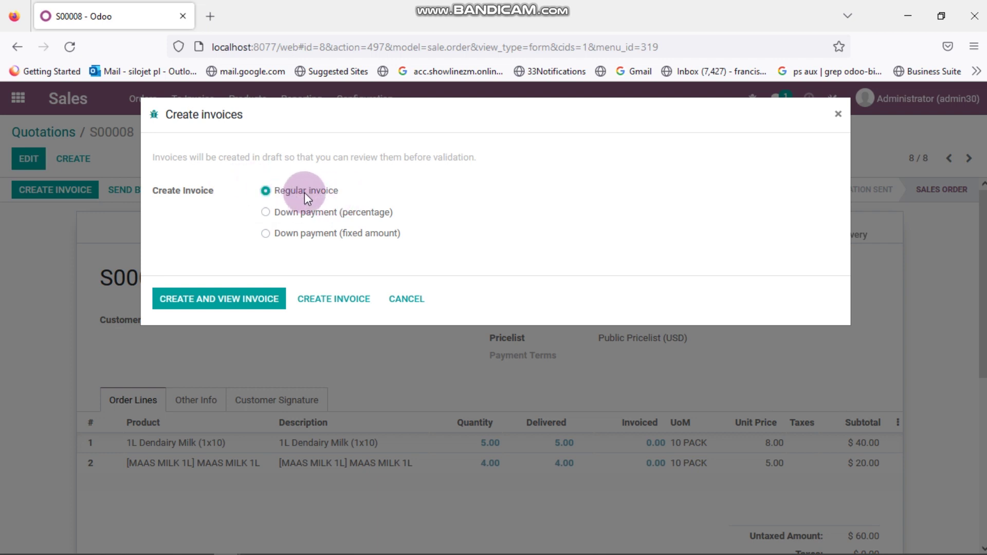
pyautogui.click(343, 299)
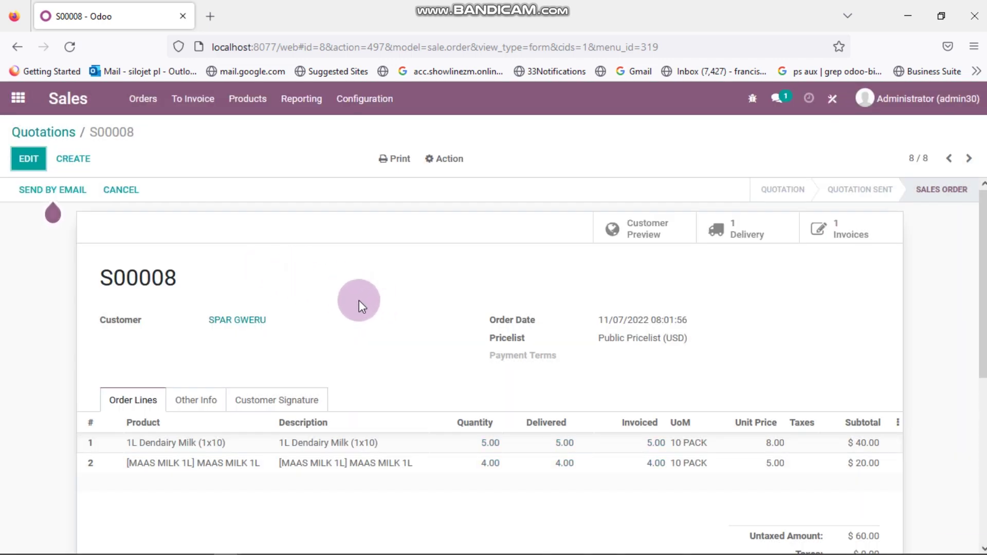
# Print the Quotation / Order report for S00008.
pyautogui.click(394, 160)
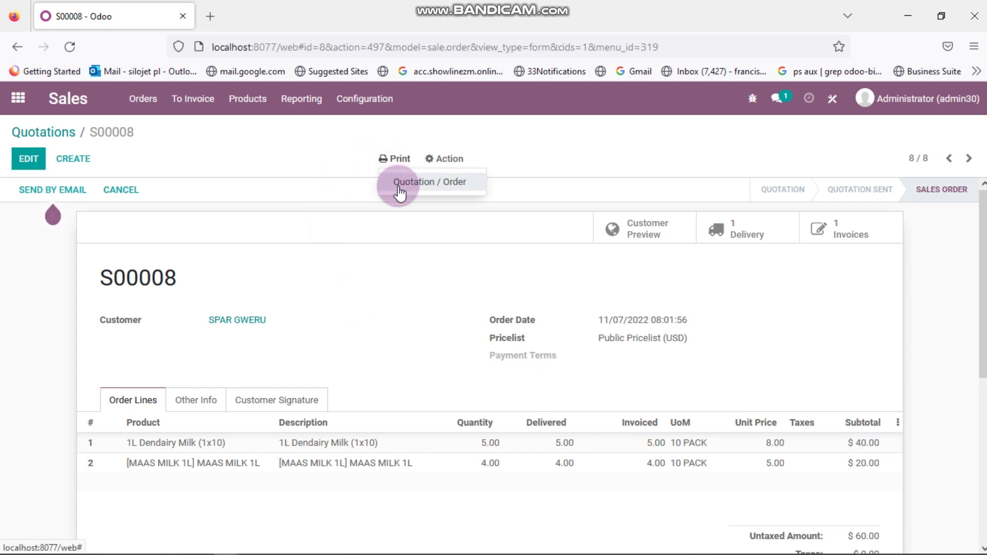
pyautogui.click(399, 193)
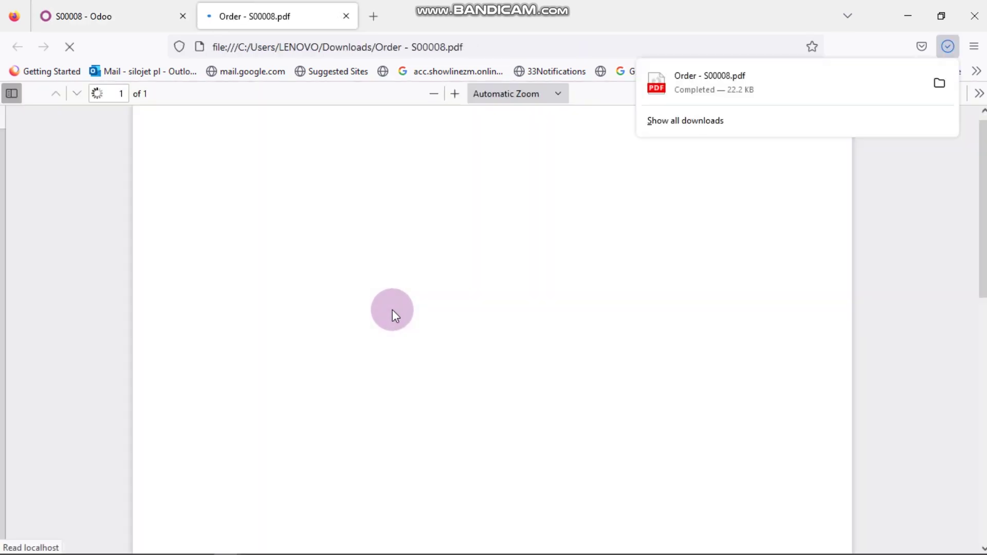
# Scroll through the Order - S00008.pdf to check both milk lines and the $60.00 total.
pyautogui.scroll(-2, 383, 290)
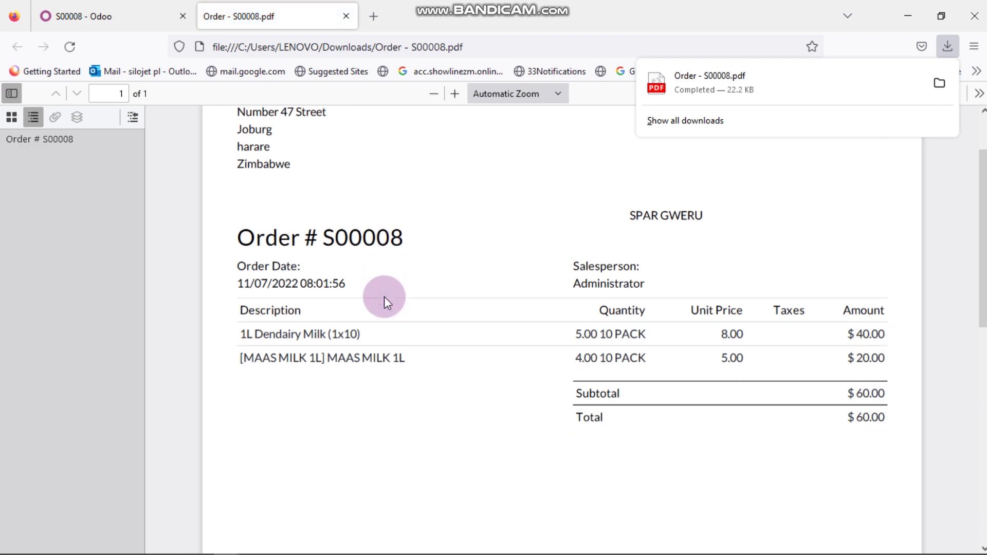
pyautogui.scroll(3, 383, 293)
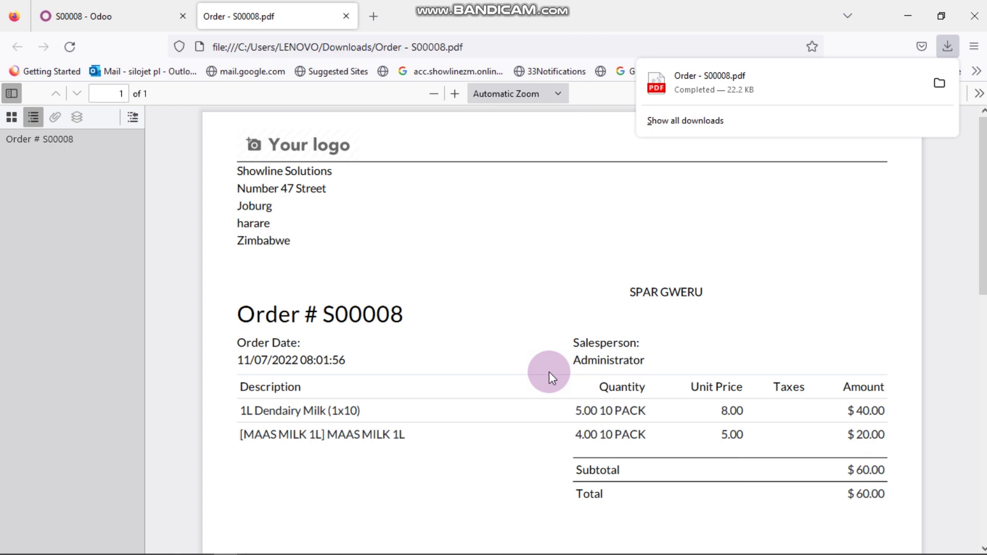
# Return to Odoo and open the Sales Orders list showing S00008 as Fully Invoiced.
pyautogui.click(72, 17)
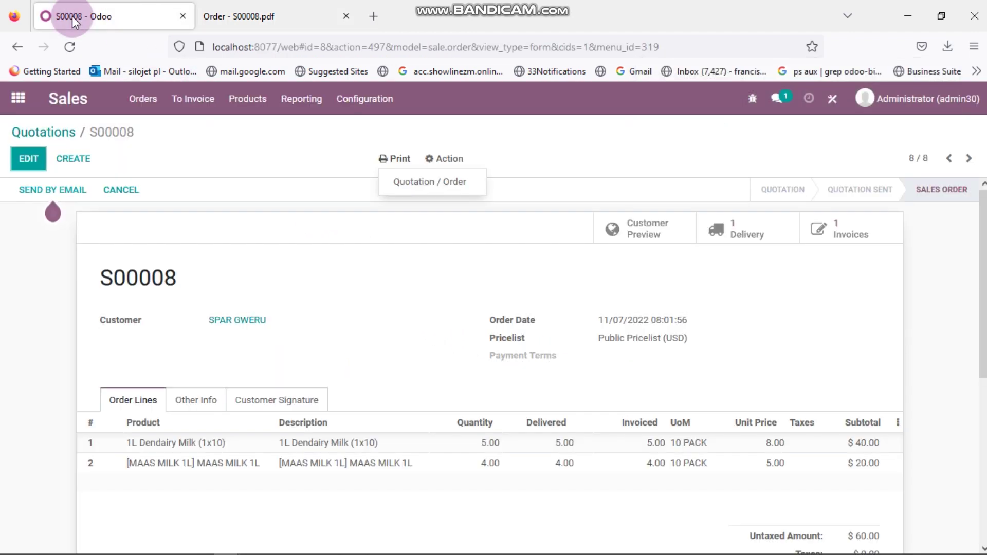
pyautogui.click(360, 301)
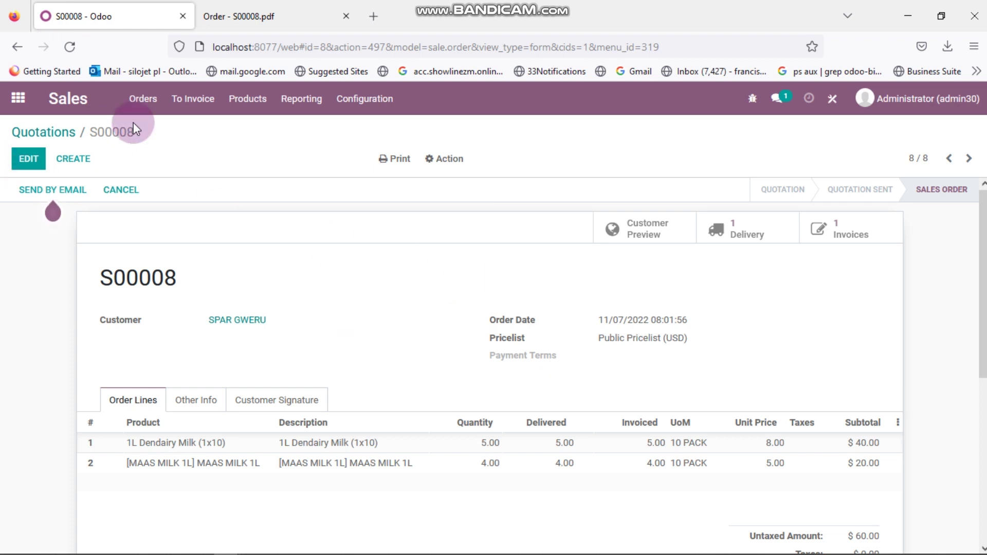
pyautogui.click(135, 103)
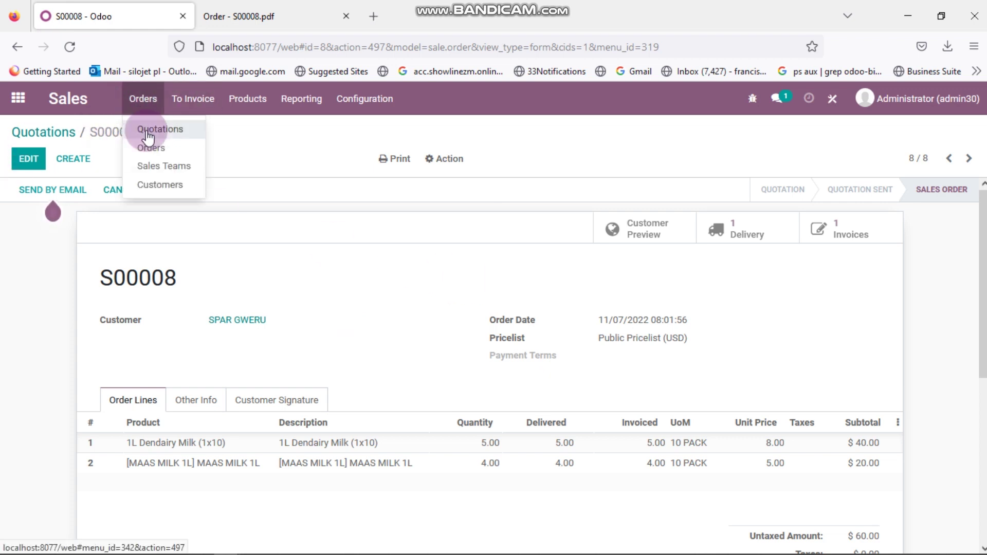
pyautogui.click(150, 147)
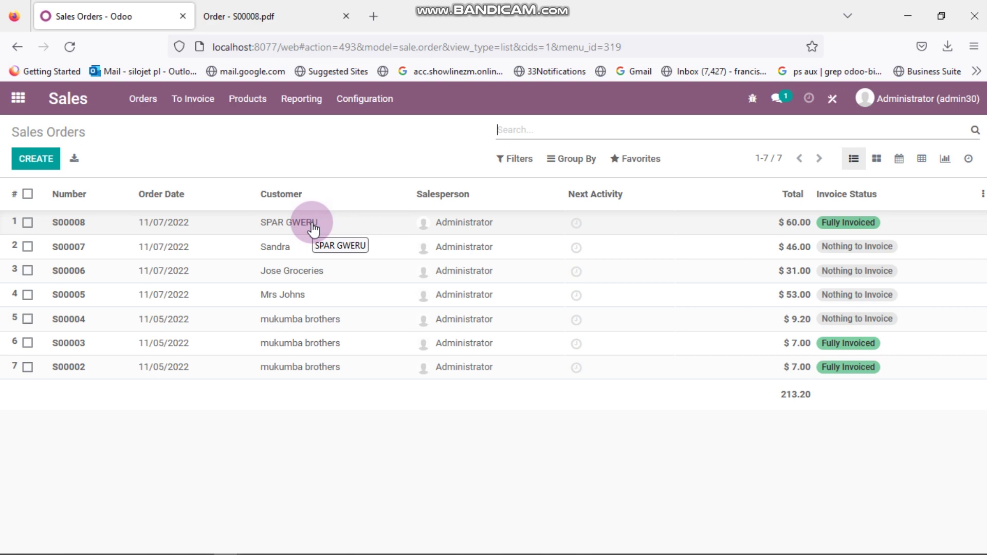
pyautogui.moveTo(322, 553)
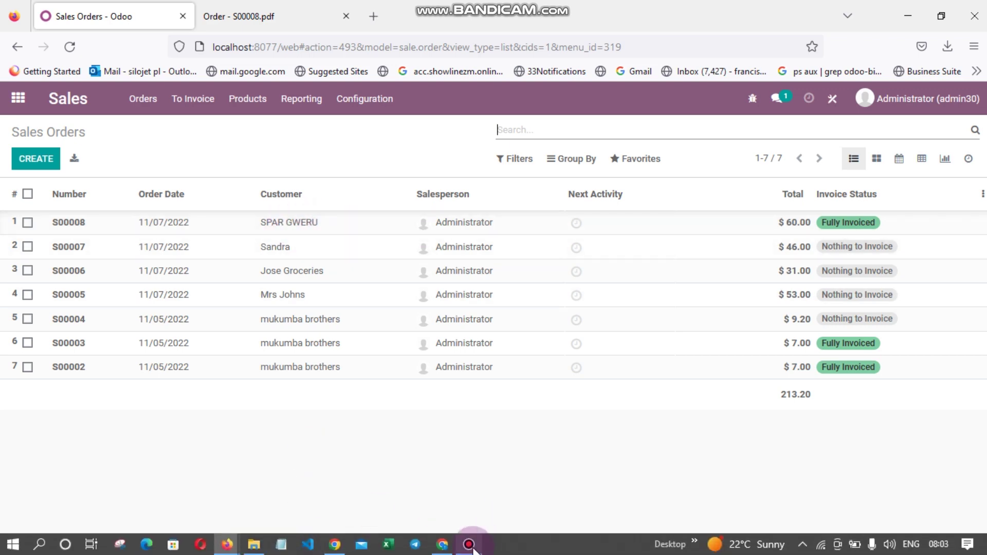